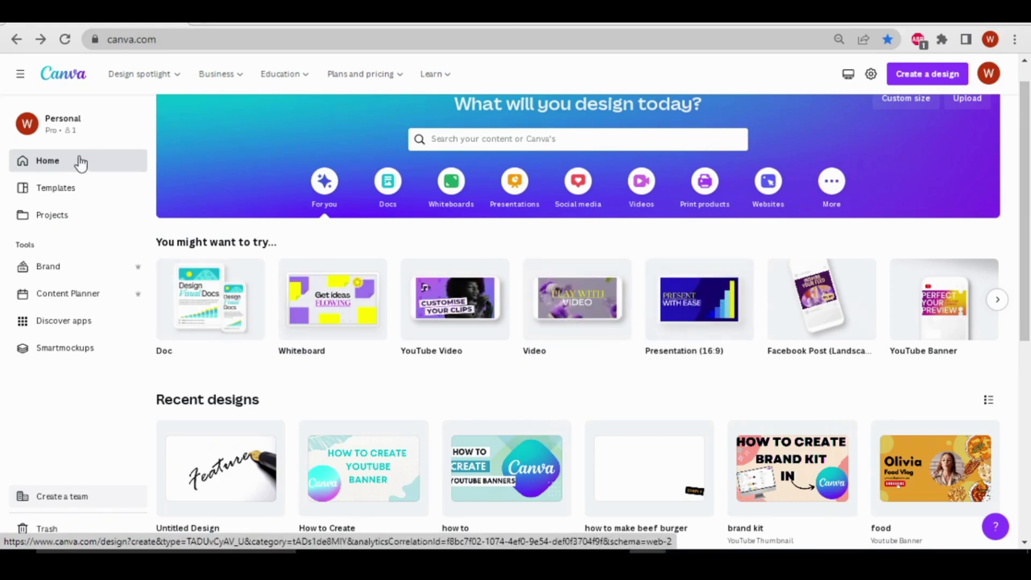
# Open the Brand Kit and upload the upskill image from the Downloads folder as a brand logo
pyautogui.click(78, 274)
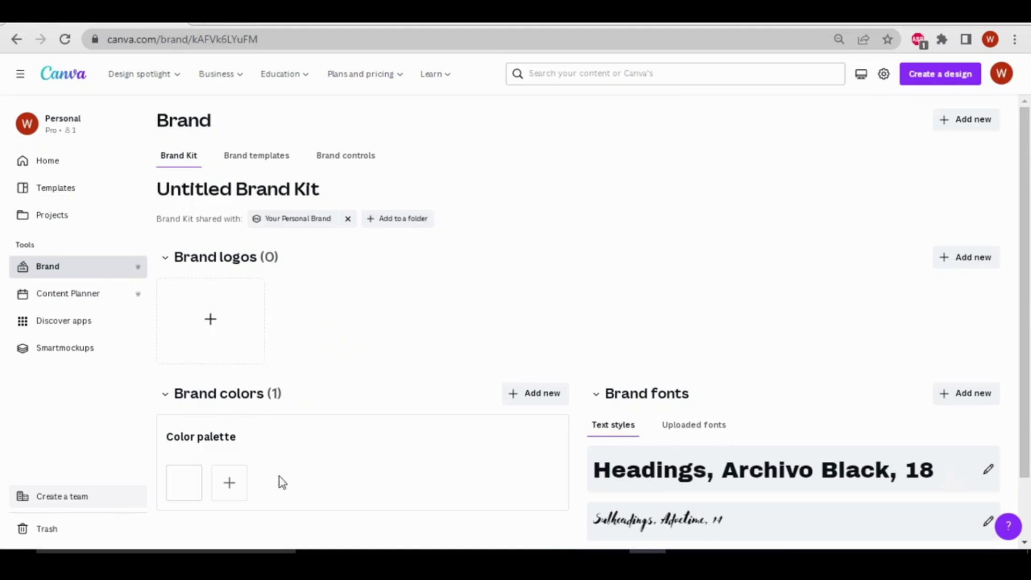
pyautogui.scroll(-1, 292, 435)
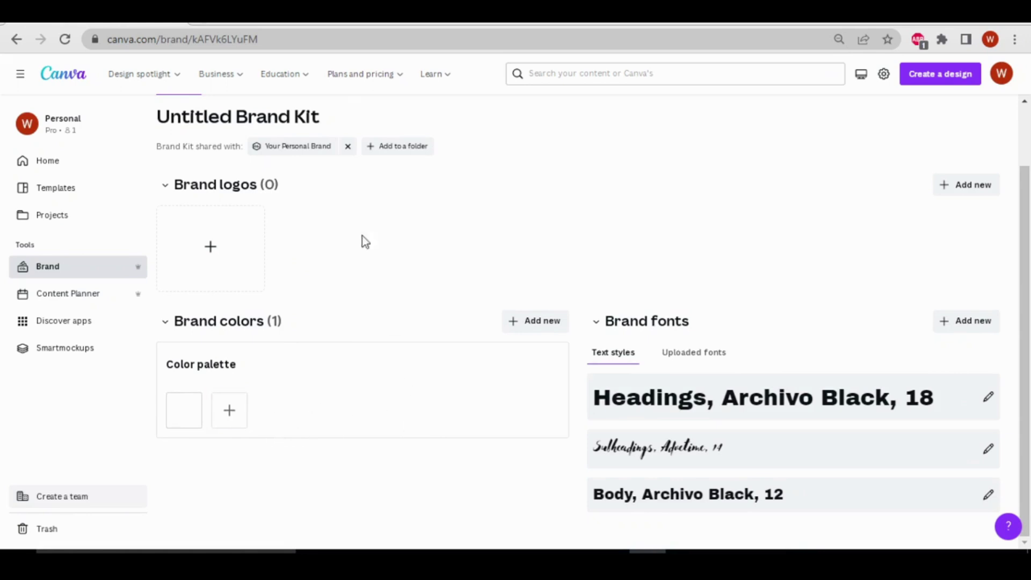
pyautogui.scroll(2, 365, 247)
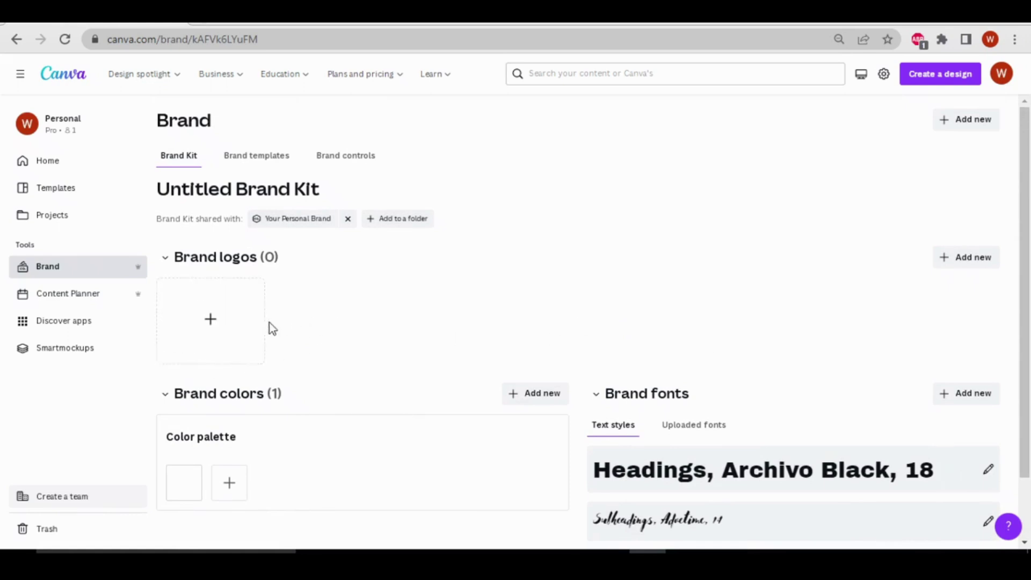
pyautogui.click(211, 321)
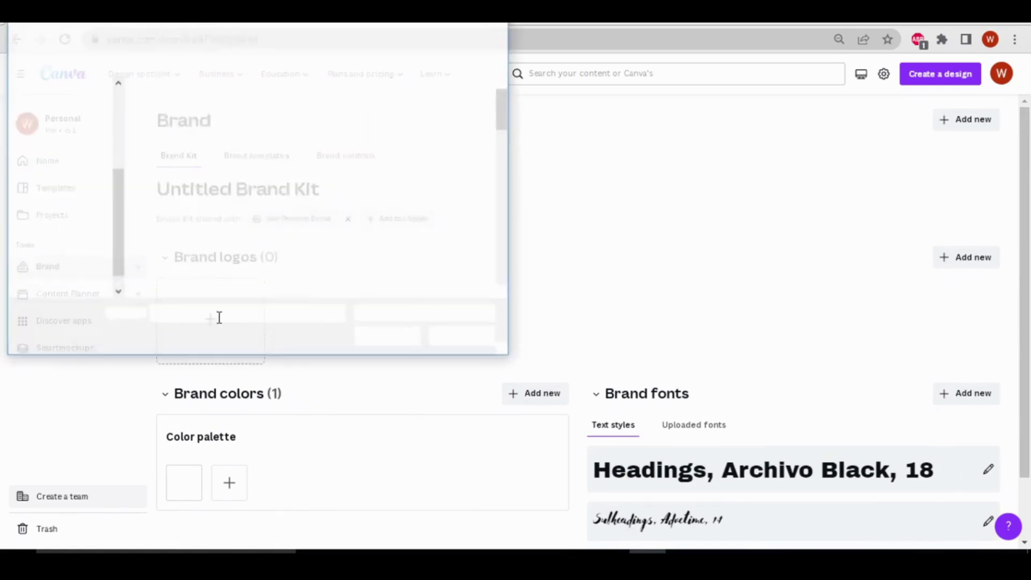
pyautogui.scroll(-10, 414, 213)
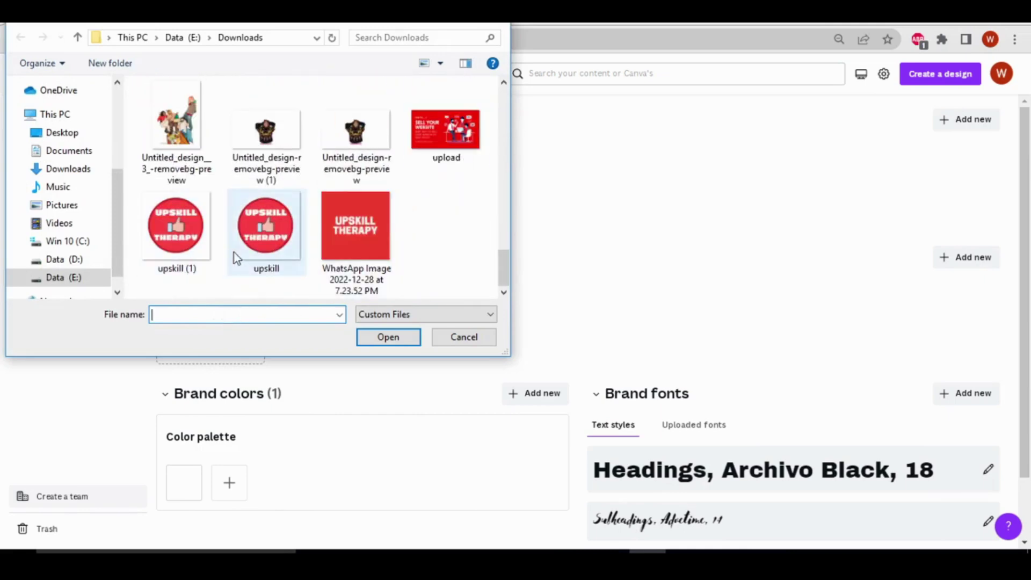
pyautogui.click(262, 231)
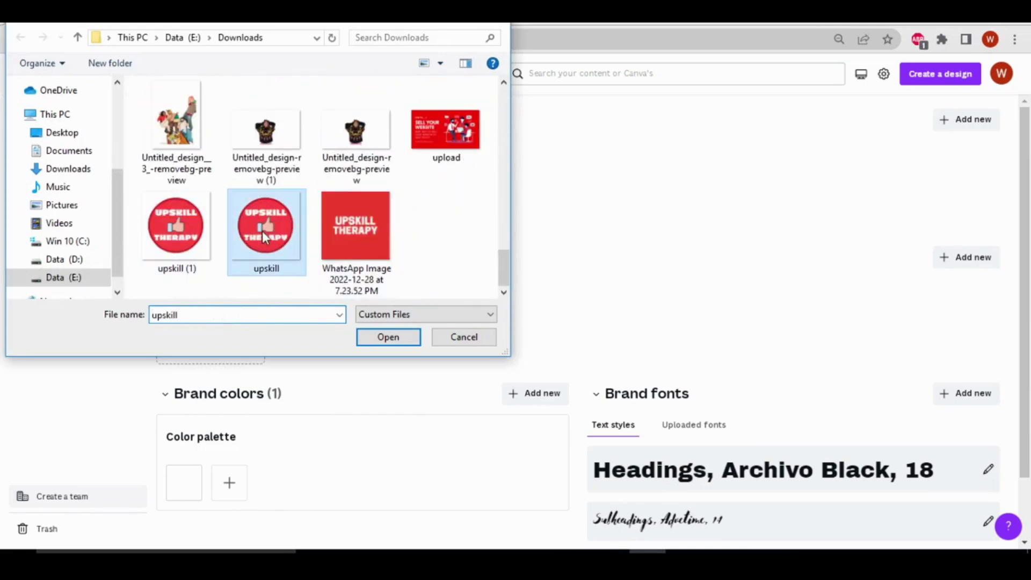
pyautogui.click(388, 338)
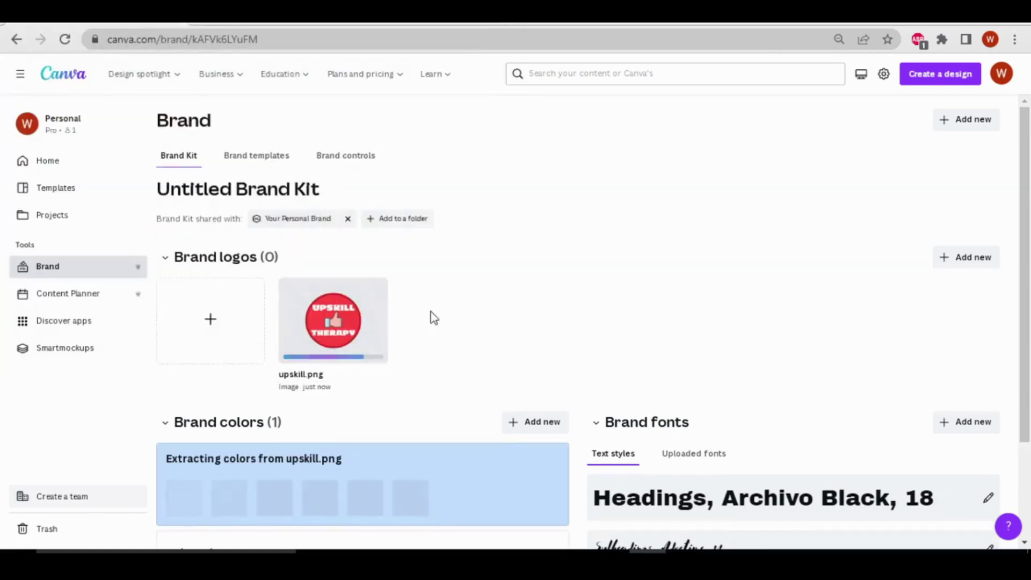
# Upload "WhatsApp Image 2022-12-28 at 7.23.52 PM" from Downloads as a second brand logo
pyautogui.click(220, 319)
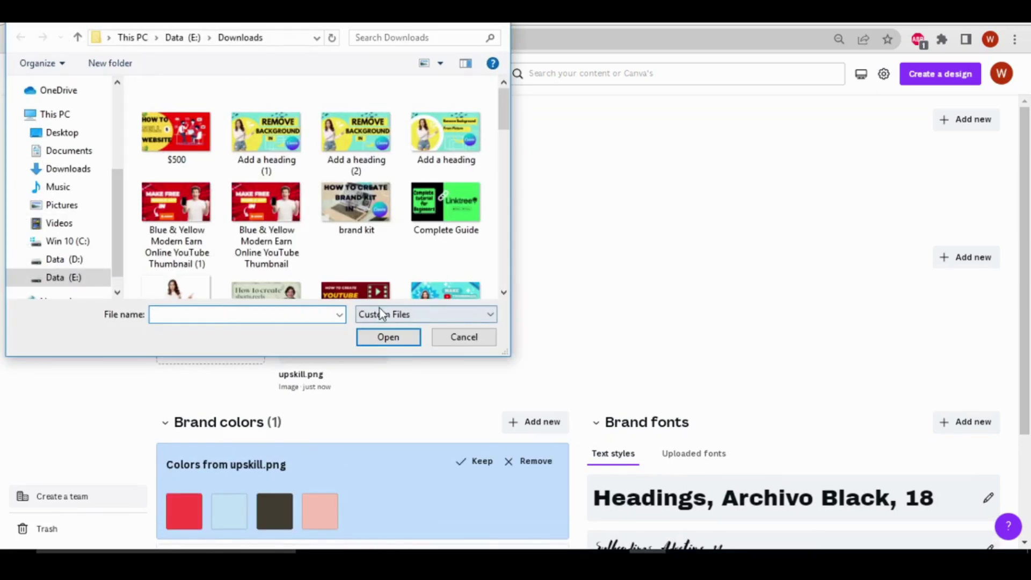
pyautogui.scroll(-10, 424, 220)
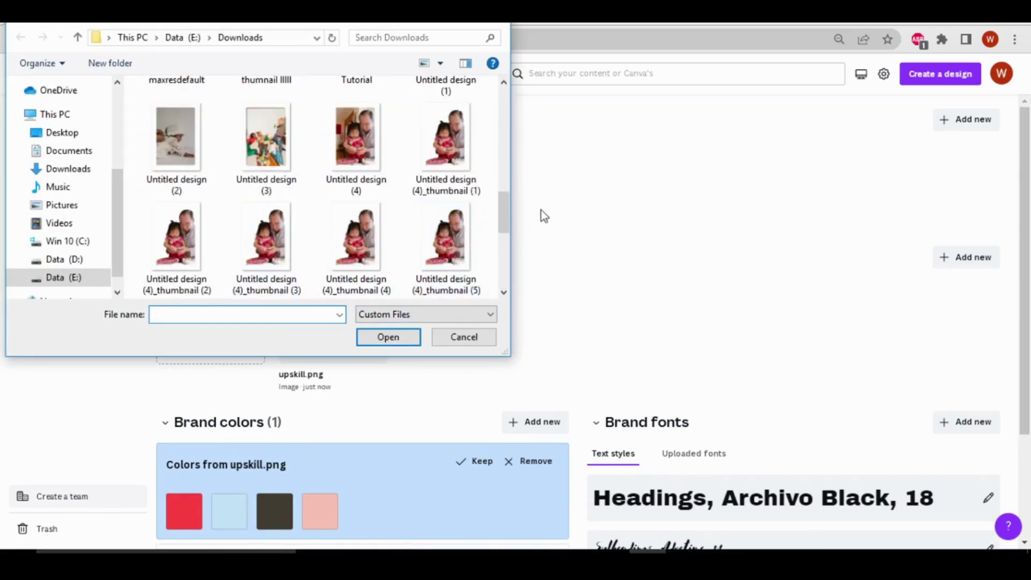
pyautogui.scroll(-2, 540, 209)
pyautogui.scroll(-5, 502, 249)
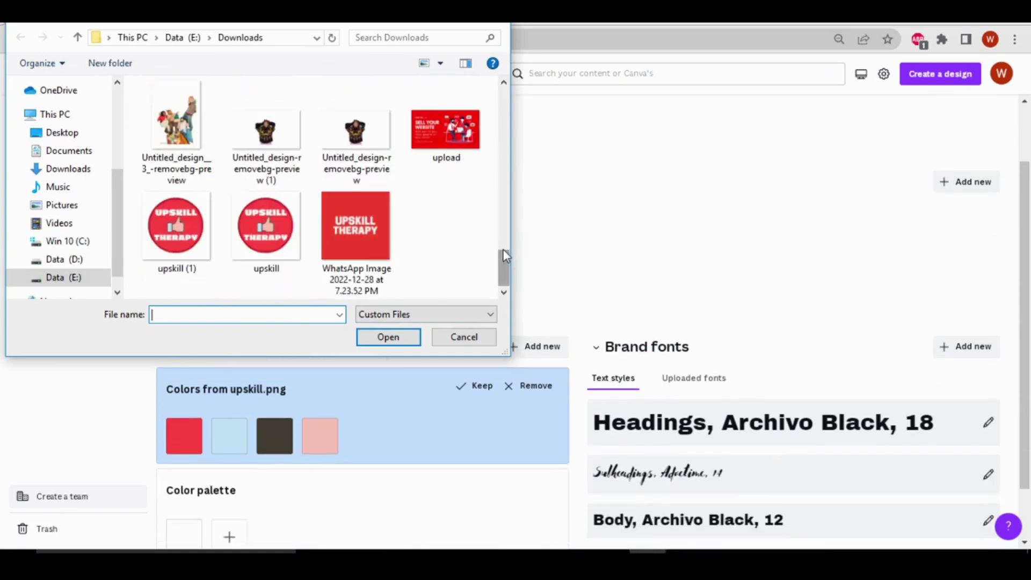
pyautogui.click(356, 209)
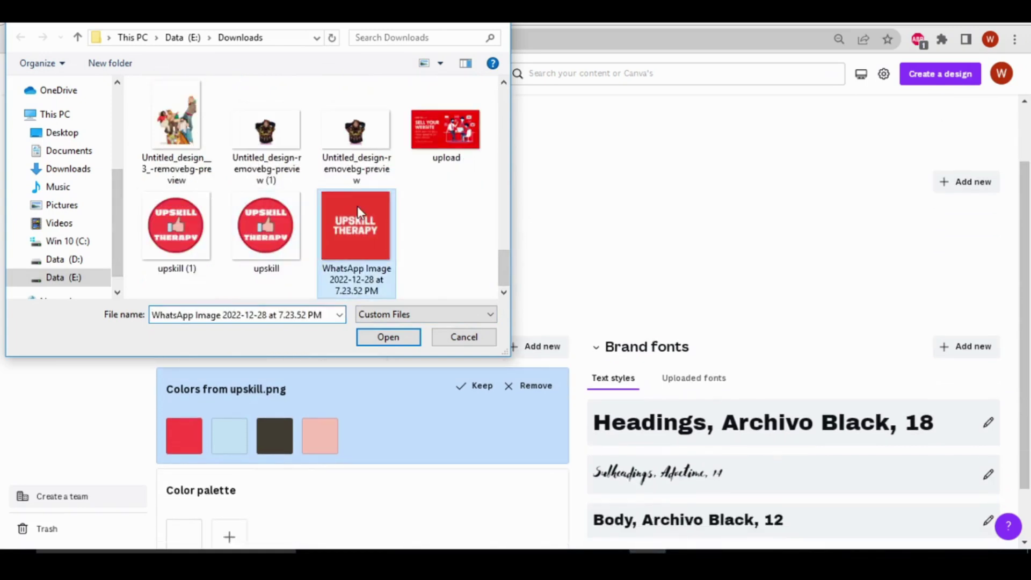
pyautogui.click(391, 340)
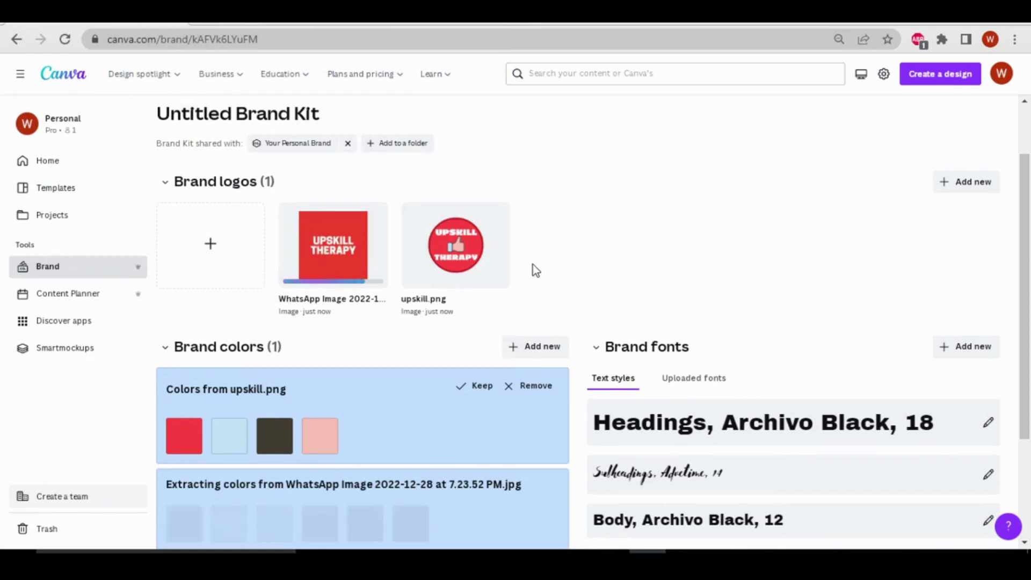
# Remove both suggested color sets extracted from the uploaded logos
pyautogui.scroll(1, 532, 264)
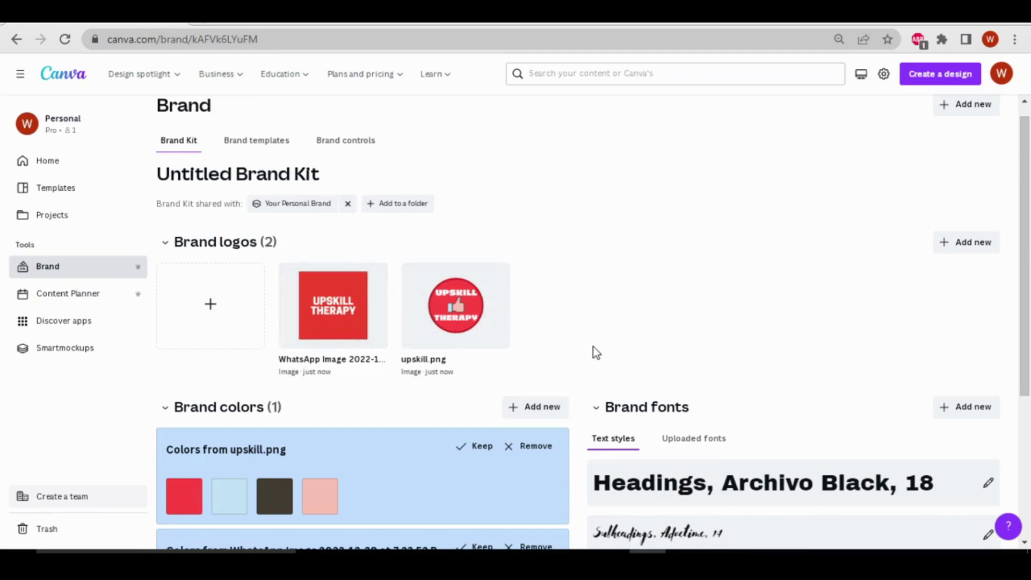
pyautogui.scroll(-1, 595, 353)
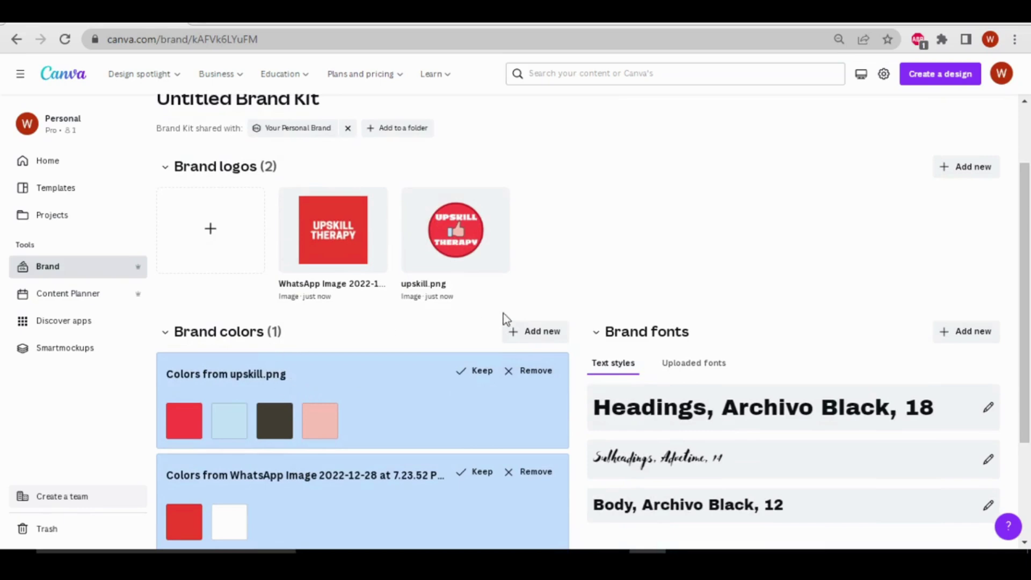
pyautogui.click(525, 375)
pyautogui.click(511, 377)
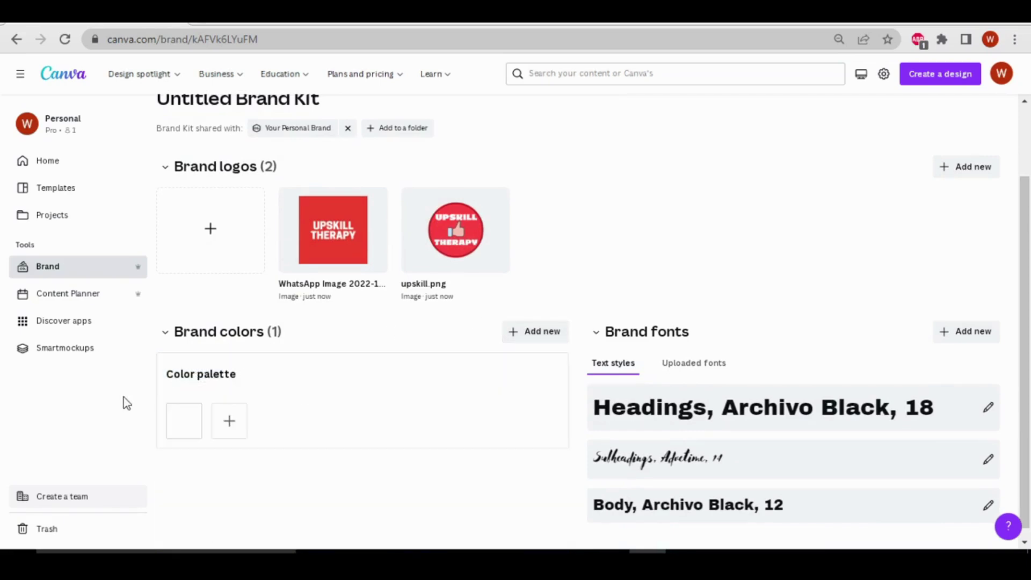
# Add a new color to the brand color palette and adjust it to a dark yellow
pyautogui.scroll(-1, 398, 425)
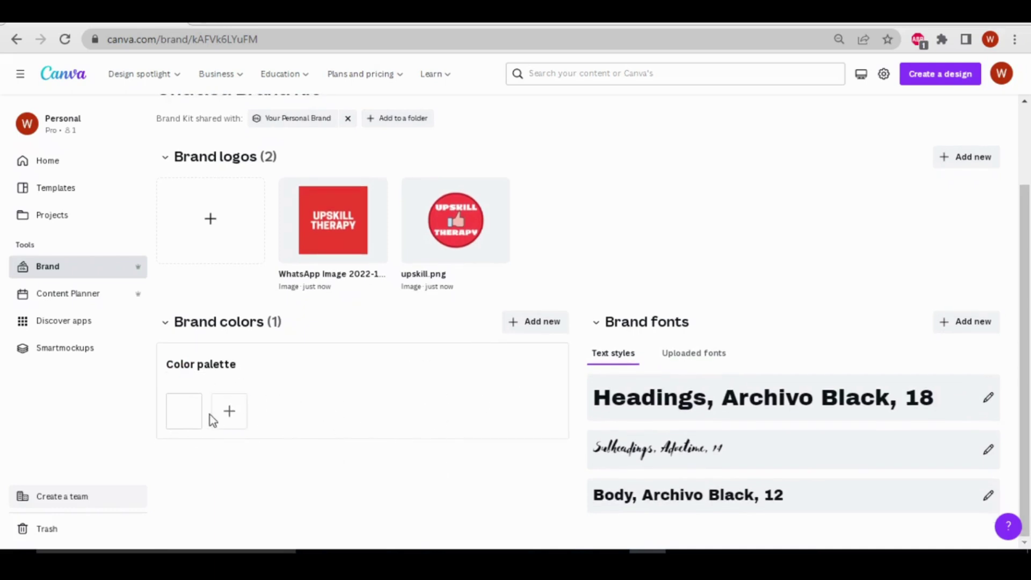
pyautogui.moveTo(189, 406)
pyautogui.click(236, 422)
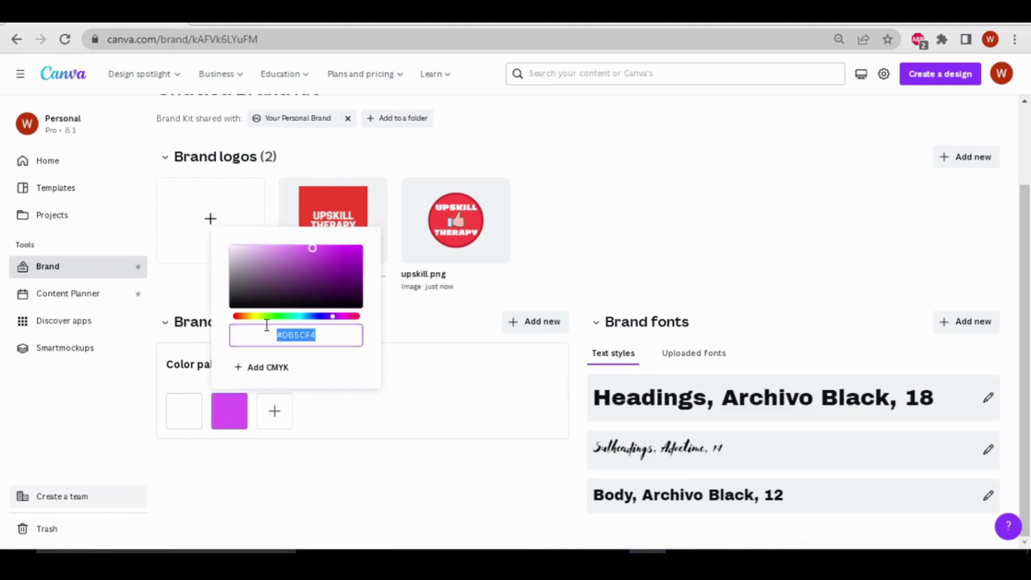
pyautogui.click(252, 316)
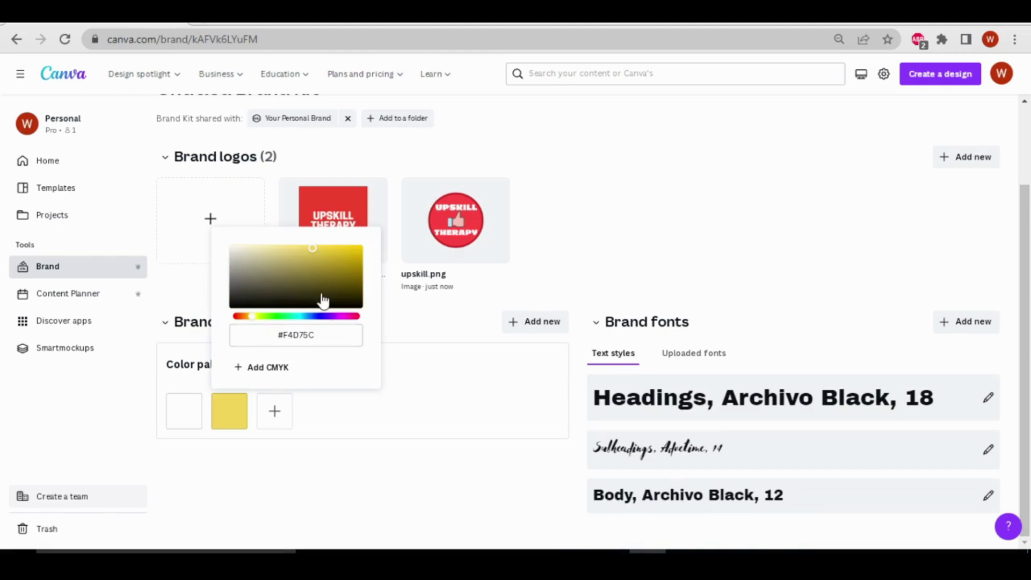
pyautogui.moveTo(357, 258)
pyautogui.mouseDown()
pyautogui.moveTo(327, 246)
pyautogui.moveTo(348, 268)
pyautogui.mouseUp()
# Add another color to the brand color palette and set it to the light red #EF9087
pyautogui.click(275, 412)
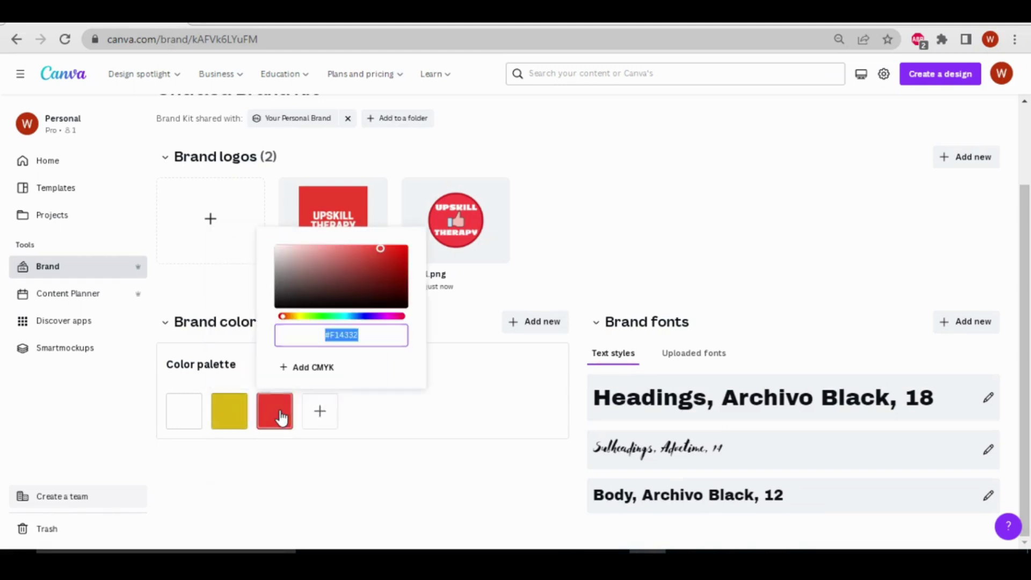
pyautogui.click(308, 254)
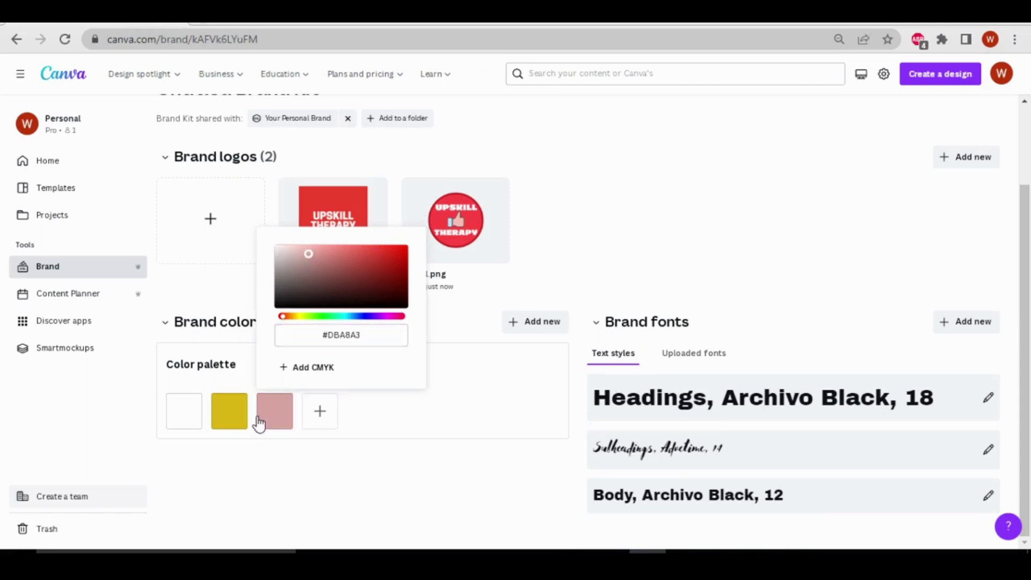
pyautogui.click(333, 248)
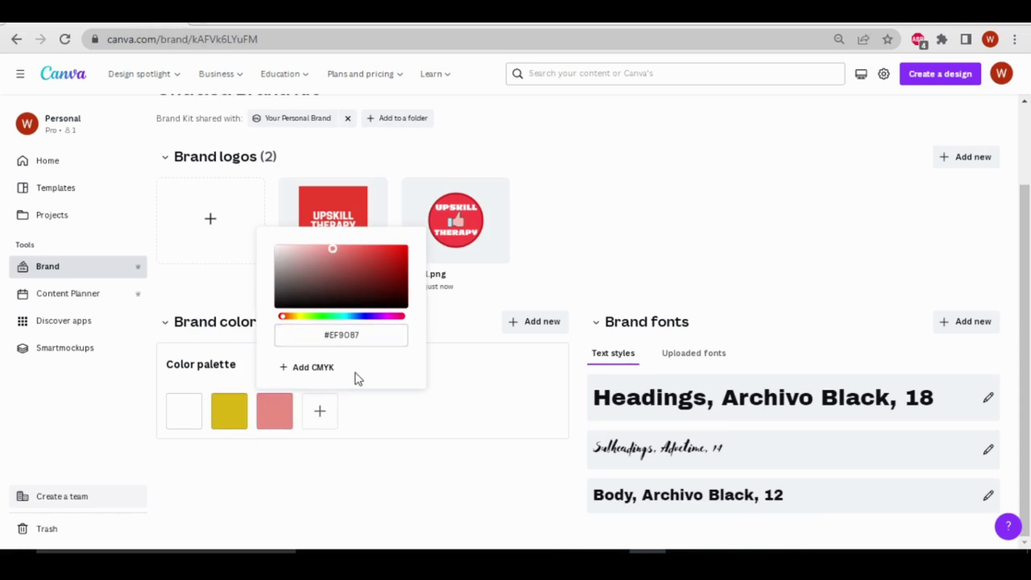
pyautogui.click(319, 370)
pyautogui.click(459, 358)
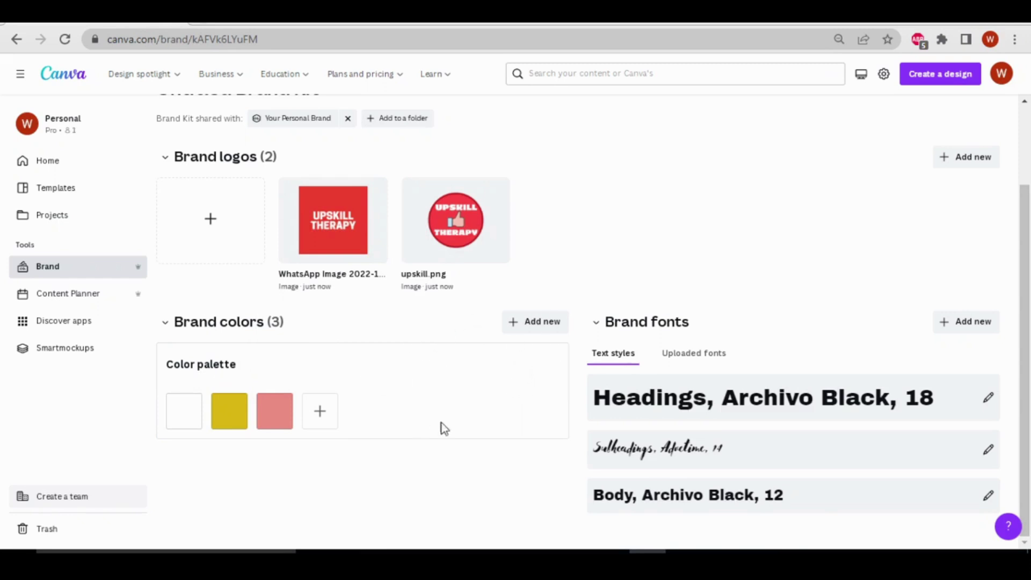
# Add the preset Athleisure Style palette to the brand colors and delete its first black swatch
pyautogui.click(557, 329)
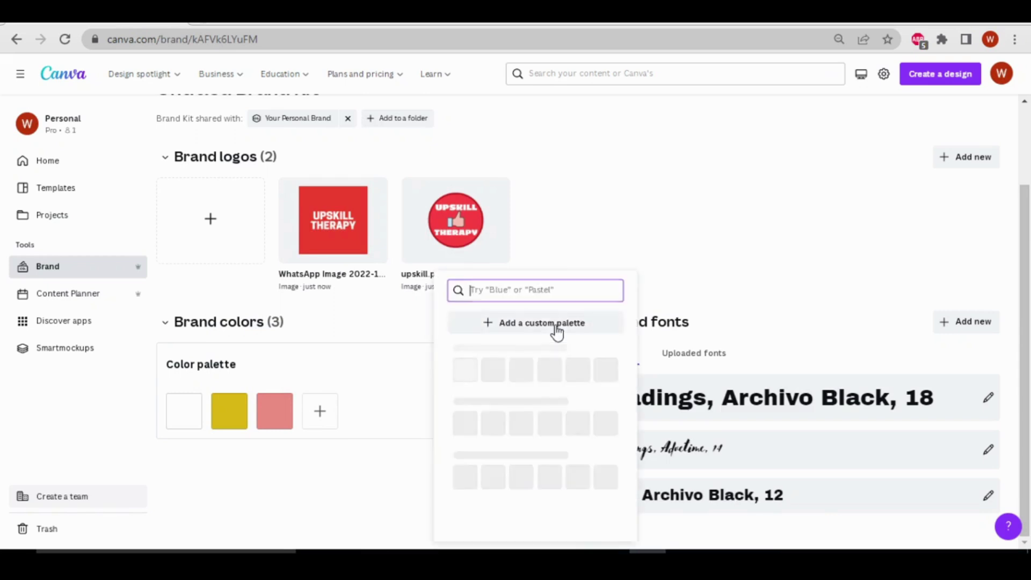
pyautogui.scroll(-3, 559, 378)
pyautogui.scroll(-1, 558, 379)
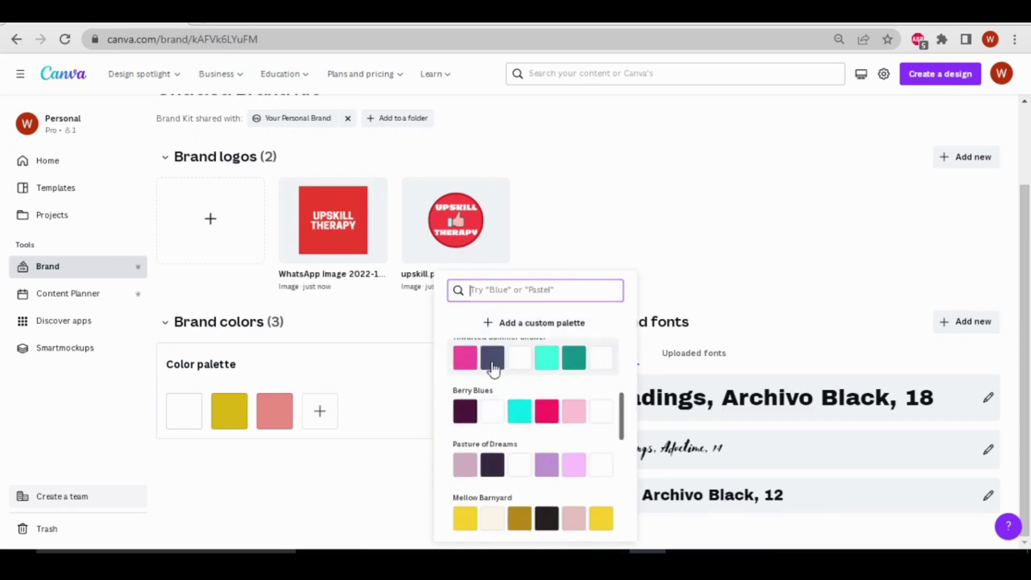
pyautogui.scroll(-3, 561, 472)
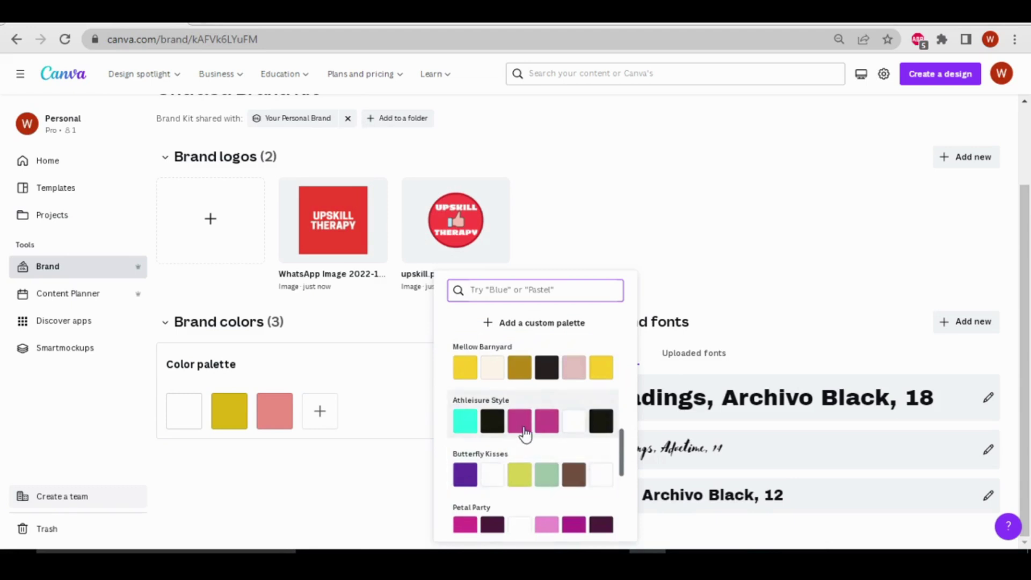
pyautogui.click(526, 431)
pyautogui.scroll(-1, 469, 451)
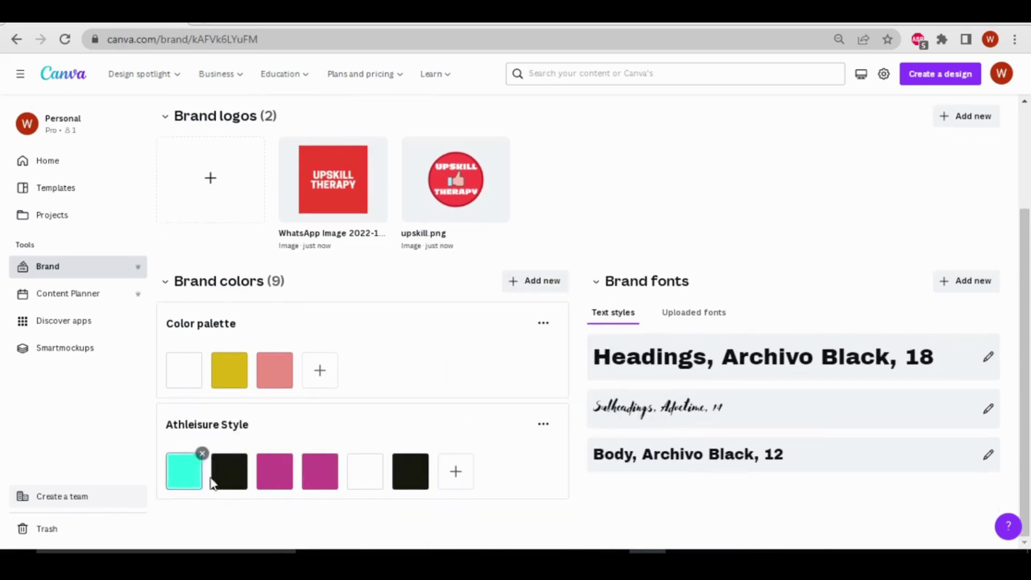
pyautogui.click(247, 453)
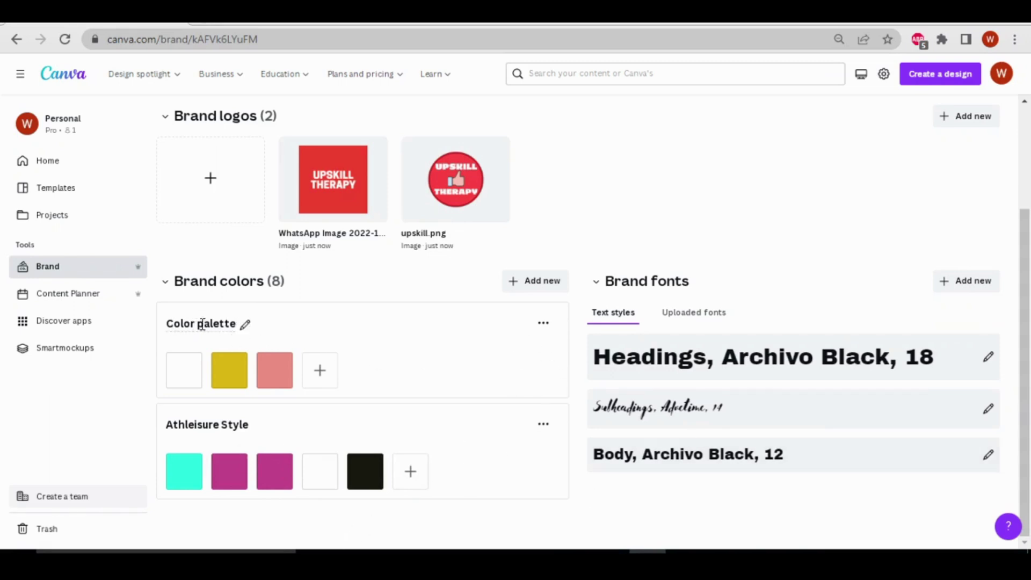
# Rename the first color palette as "my brand colours"
pyautogui.click(235, 324)
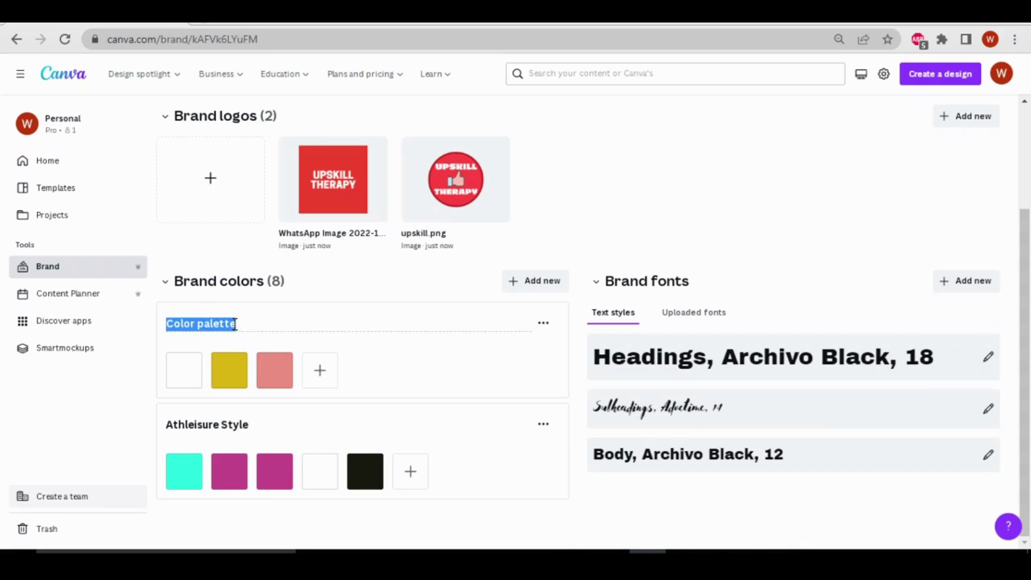
pyautogui.press('BackSpace')
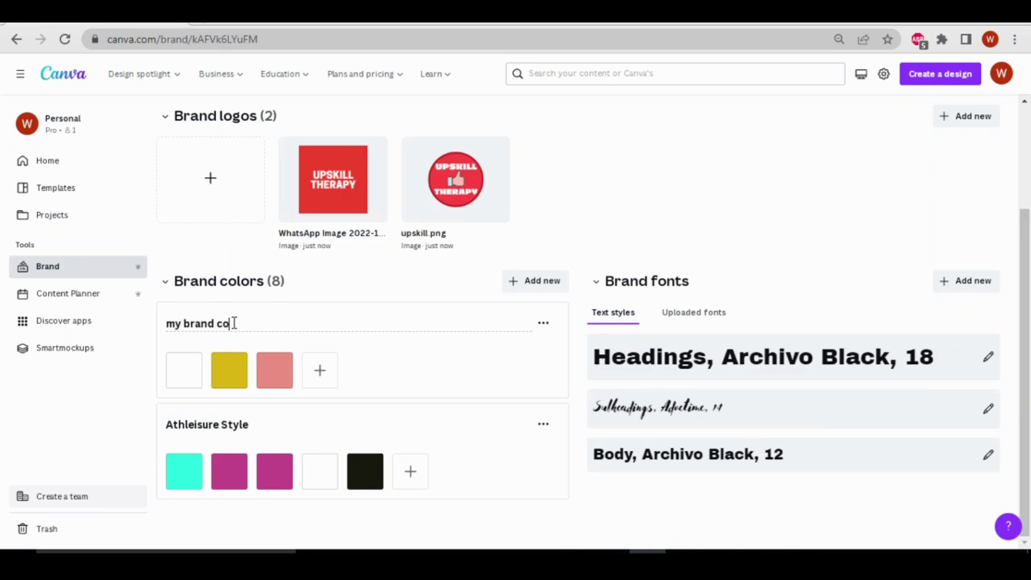
pyautogui.write('rs')
# Rename the Athleisure Style palette as "my thumbnail colour"
pyautogui.click(304, 428)
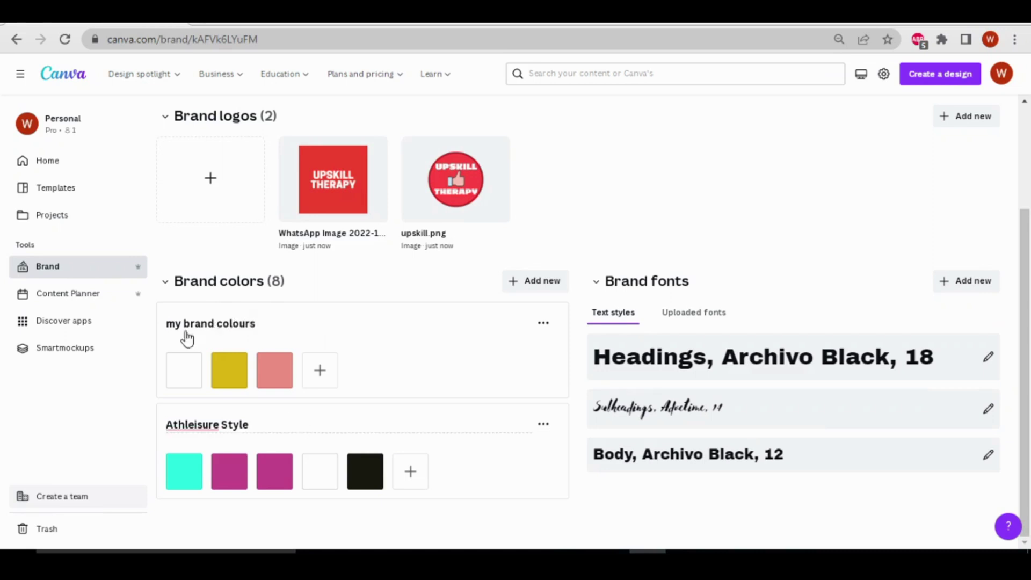
pyautogui.doubleClick(249, 424)
pyautogui.moveTo(248, 424); pyautogui.dragTo(223, 422)
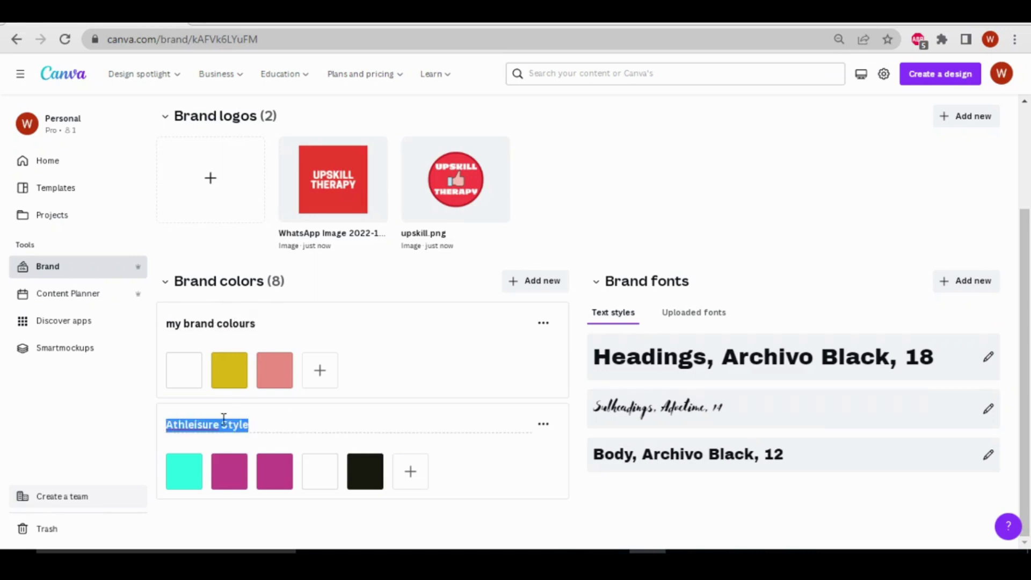
pyautogui.press('BackSpace')
pyautogui.write('mu')
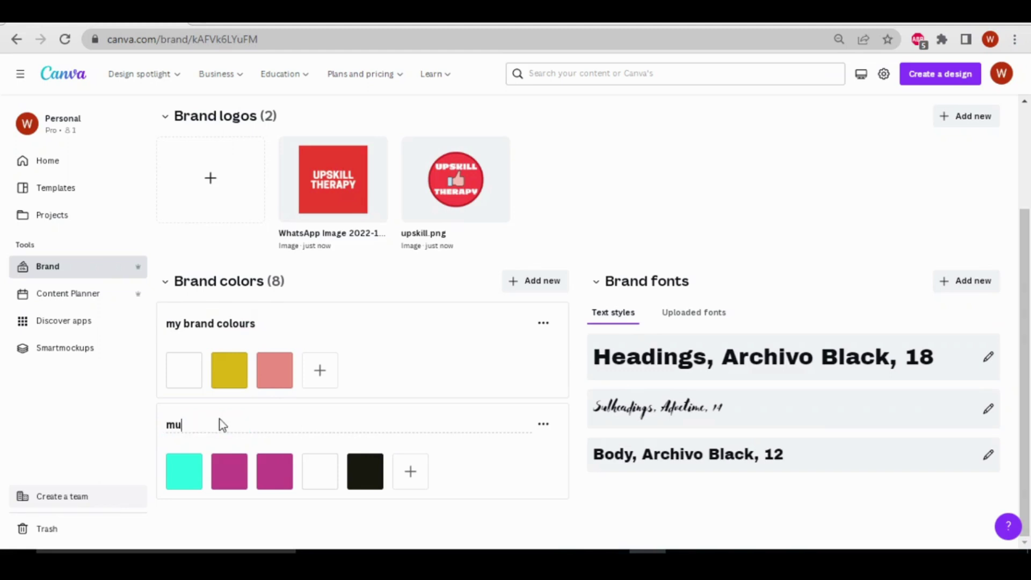
pyautogui.press('BackSpace')
pyautogui.write('y thumbnail colour')
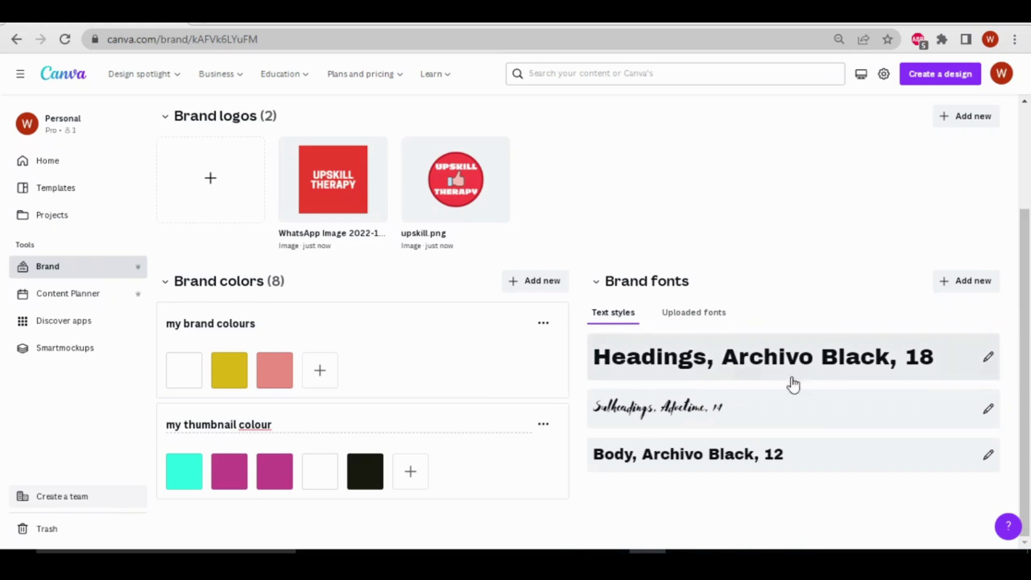
# Examine the font choices for the Headings text style and the uploaded fonts area of the Brand Kit
pyautogui.click(988, 358)
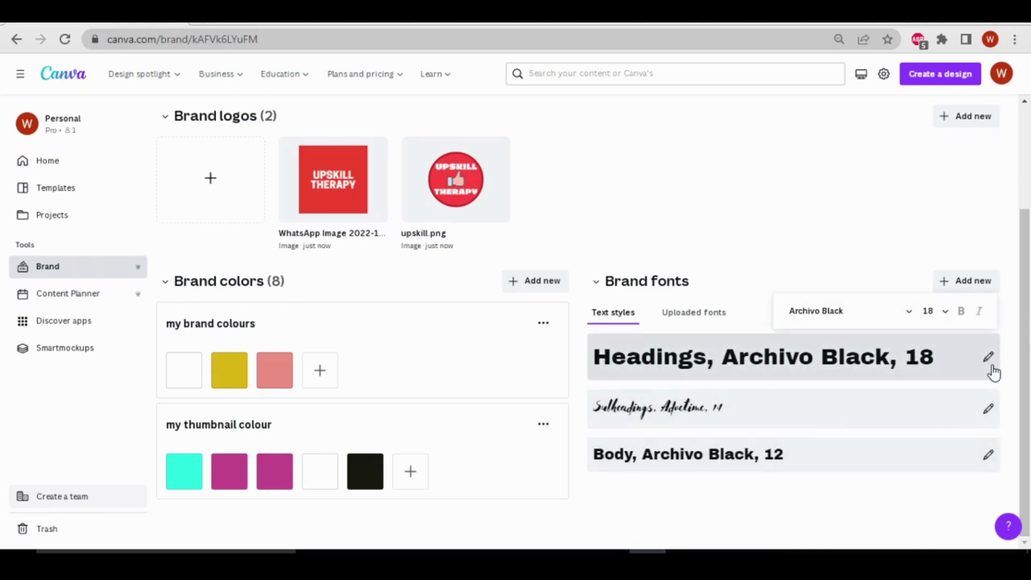
pyautogui.click(910, 314)
pyautogui.scroll(-2, 860, 406)
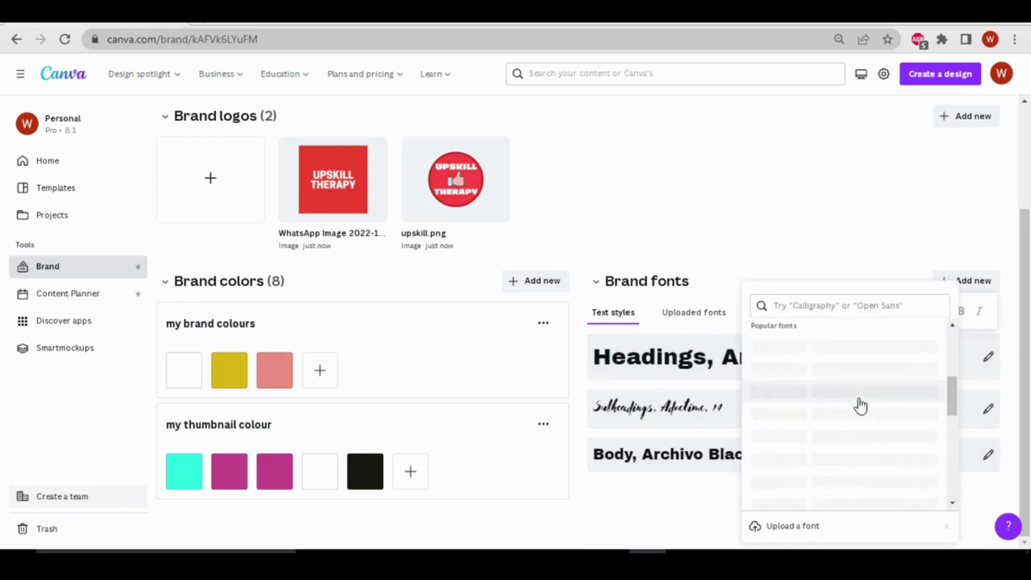
pyautogui.click(958, 252)
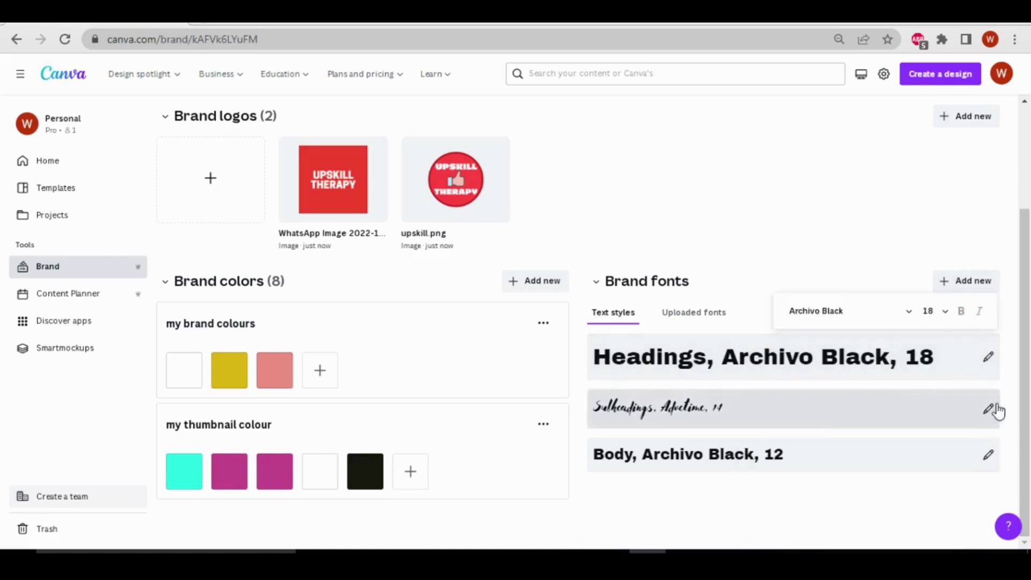
pyautogui.click(721, 317)
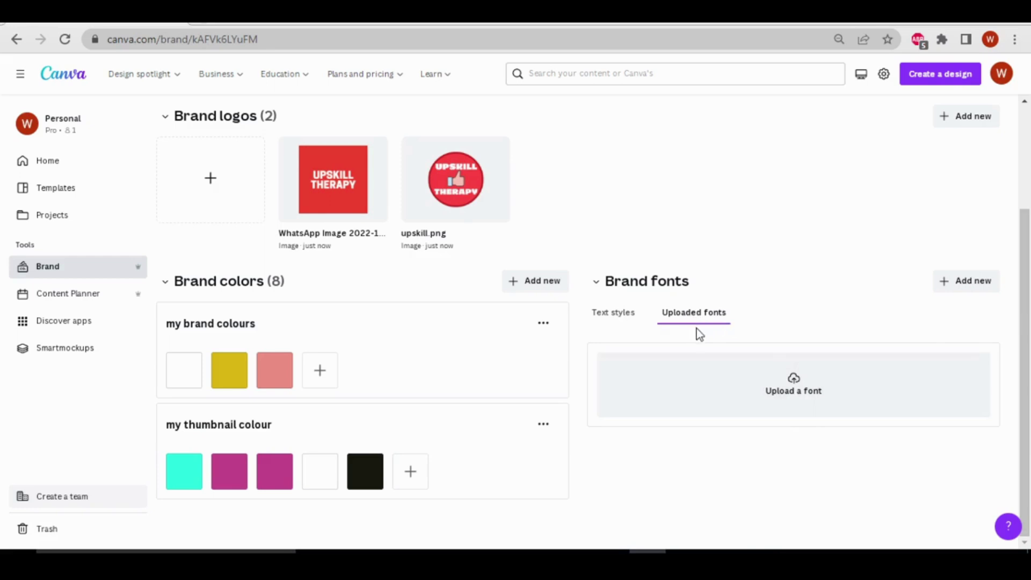
pyautogui.scroll(1, 699, 334)
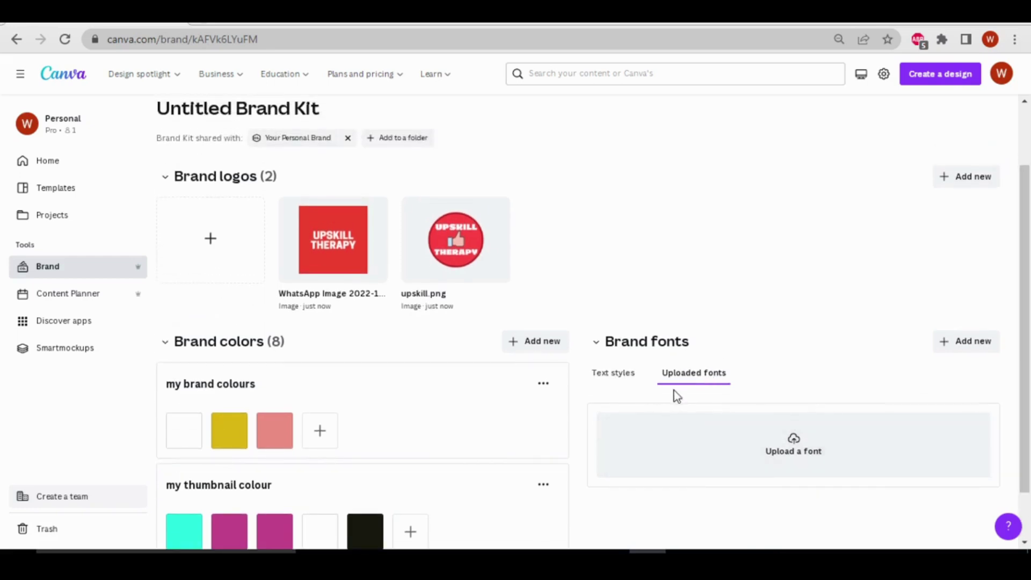
pyautogui.scroll(-1, 858, 401)
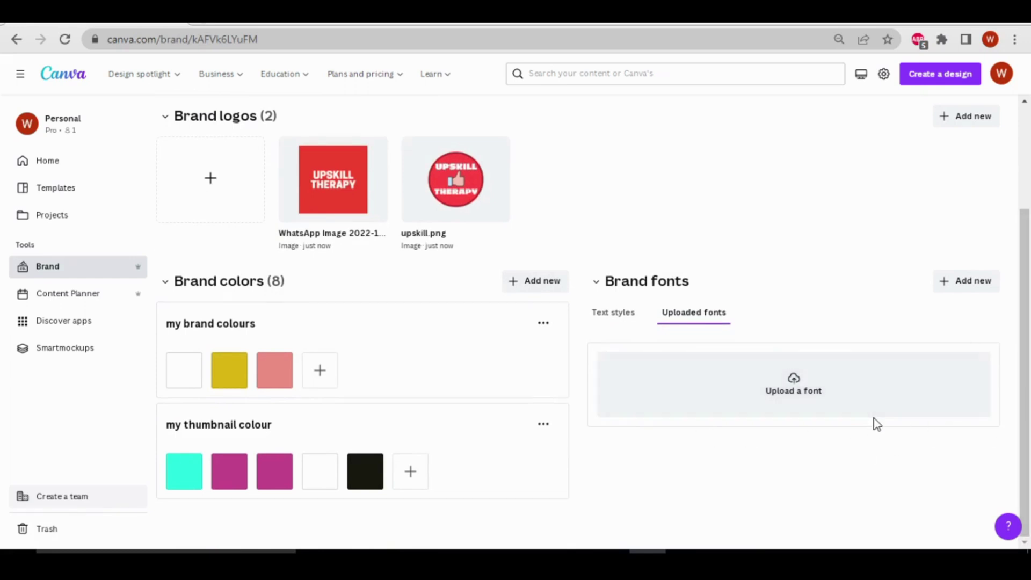
pyautogui.scroll(1, 876, 424)
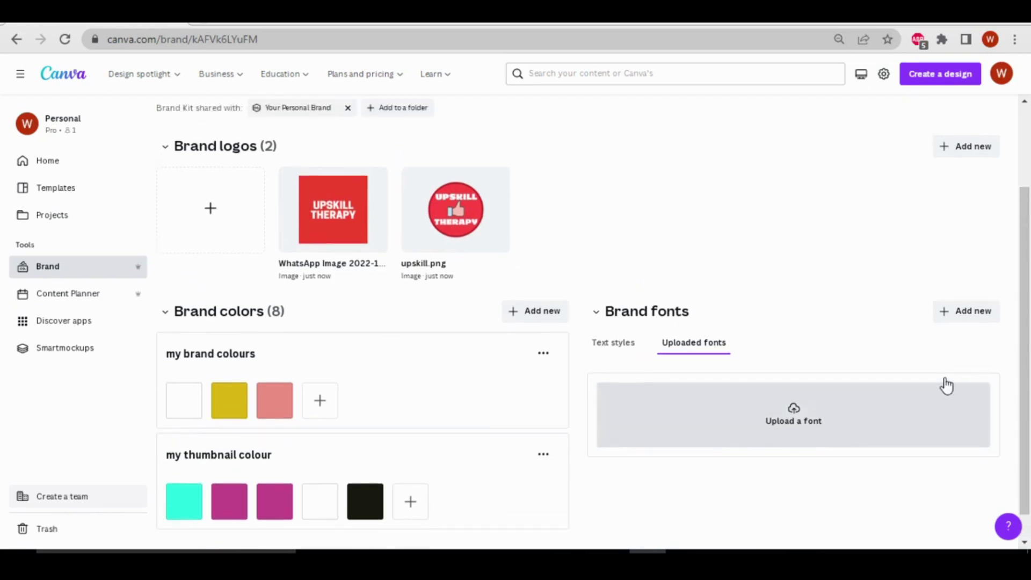
pyautogui.click(611, 345)
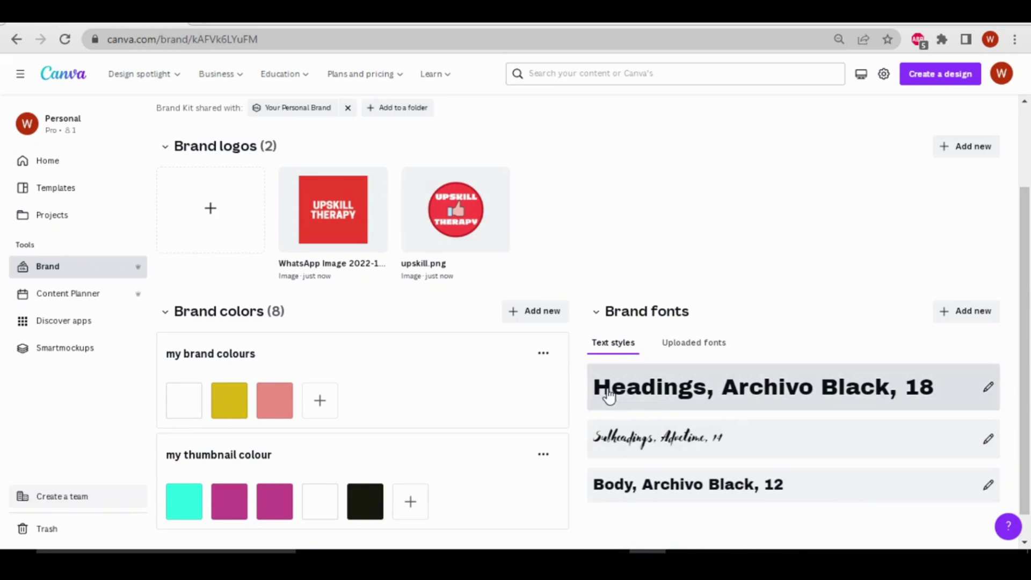
# Create a YouTube Thumbnail brand template and apply the "How to Excel as a Customer Service Agent" layout to its page
pyautogui.scroll(2, 608, 395)
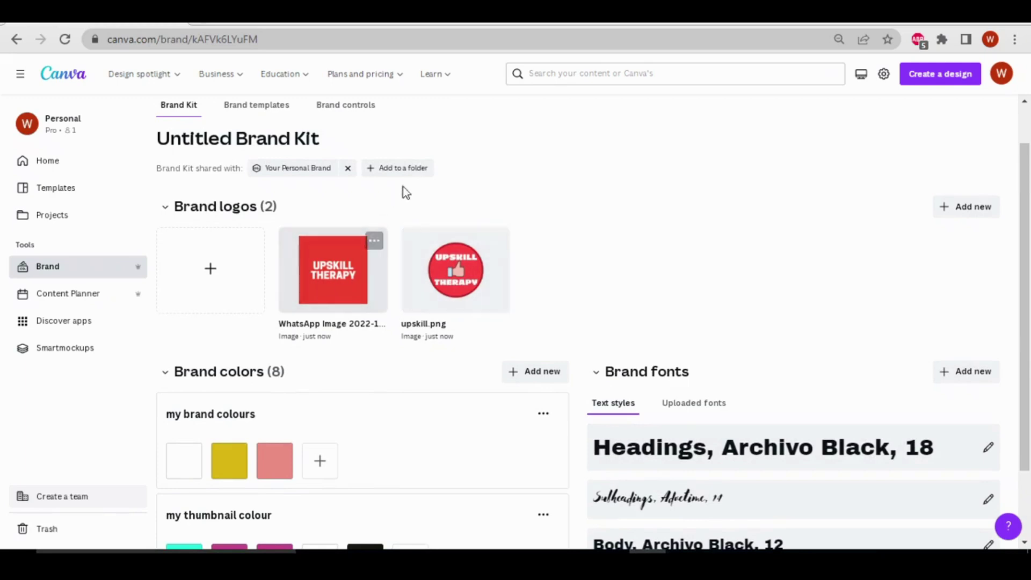
pyautogui.scroll(1, 352, 218)
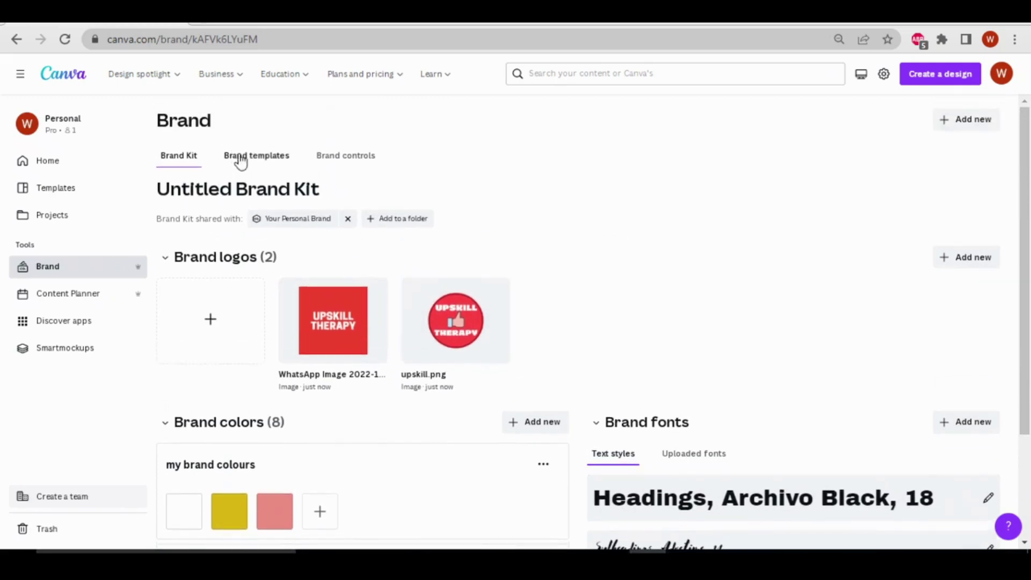
pyautogui.click(258, 161)
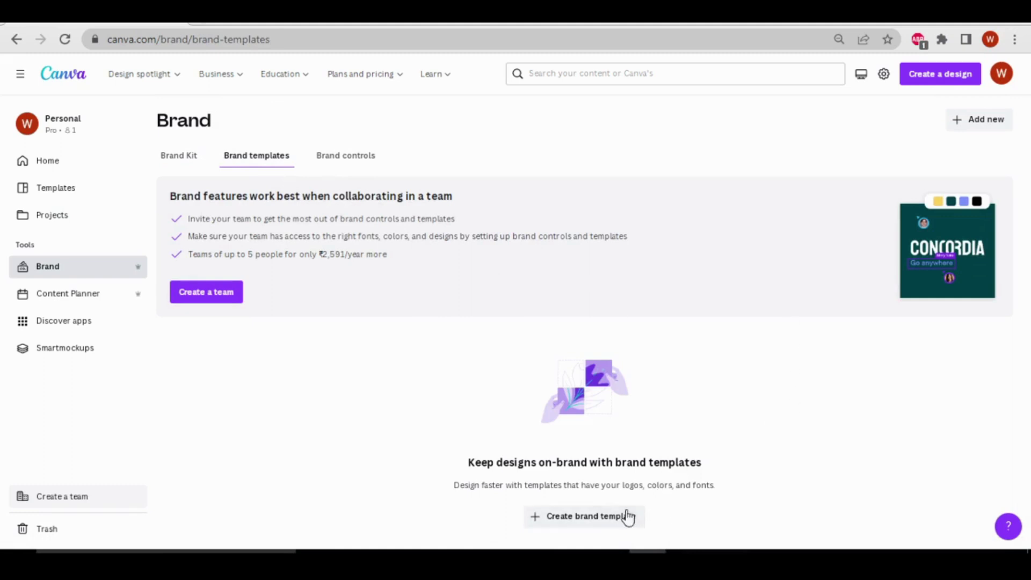
pyautogui.click(605, 517)
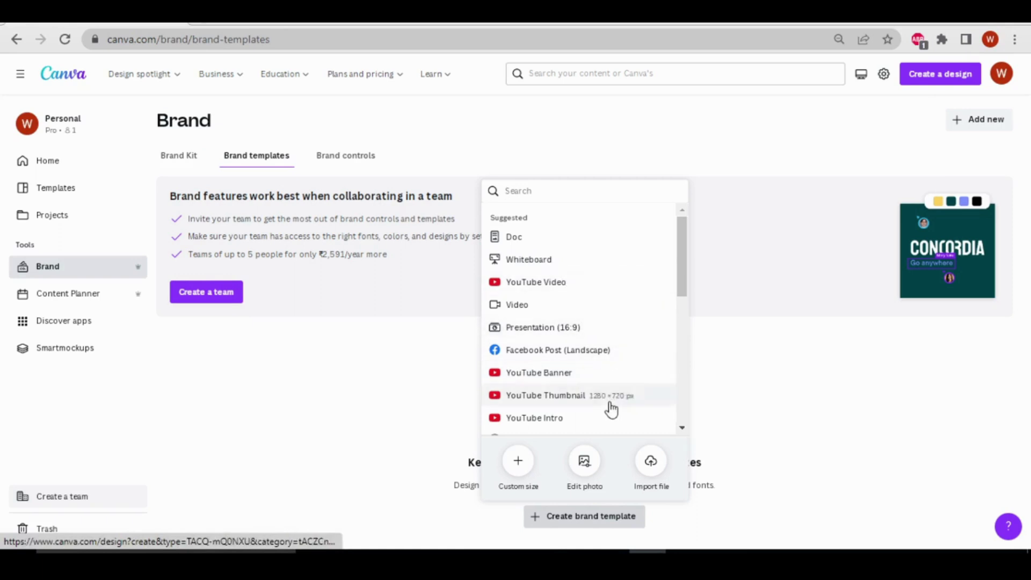
pyautogui.click(560, 408)
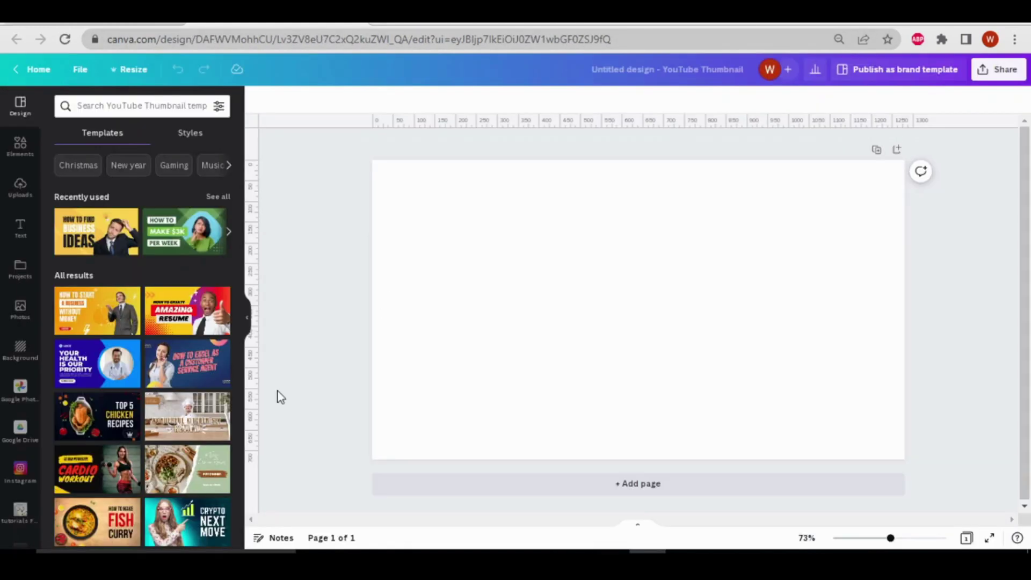
pyautogui.click(172, 371)
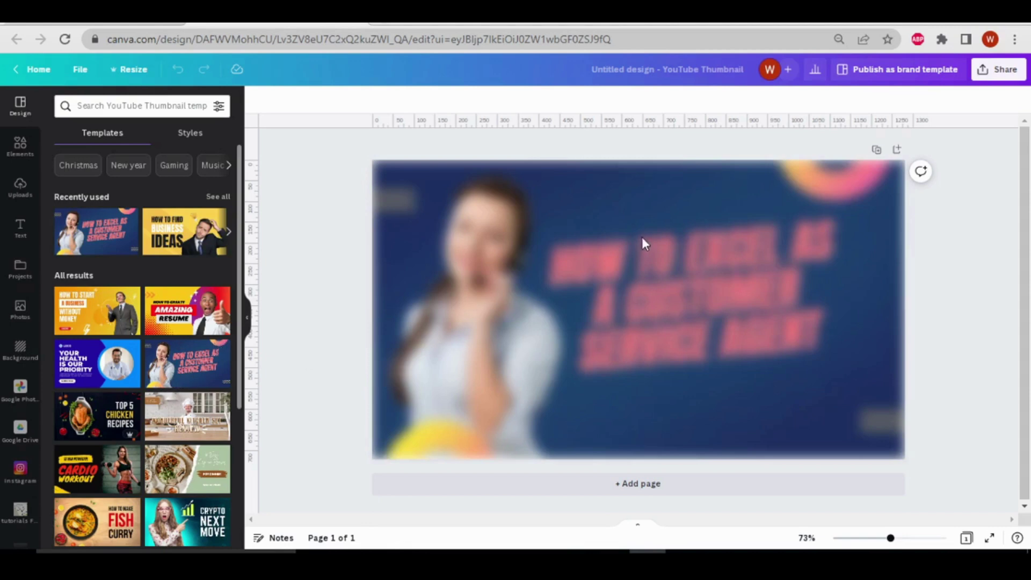
# Examine the Brand Kit colors offered for the thumbnail's blue background, plus the brand text styles and logos available in the editor
pyautogui.click(645, 414)
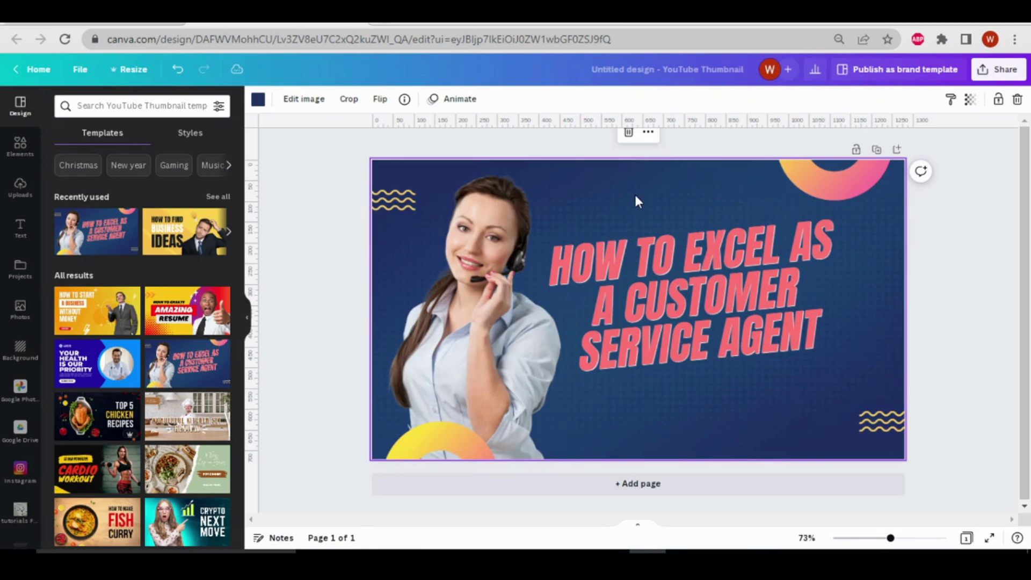
pyautogui.click(257, 101)
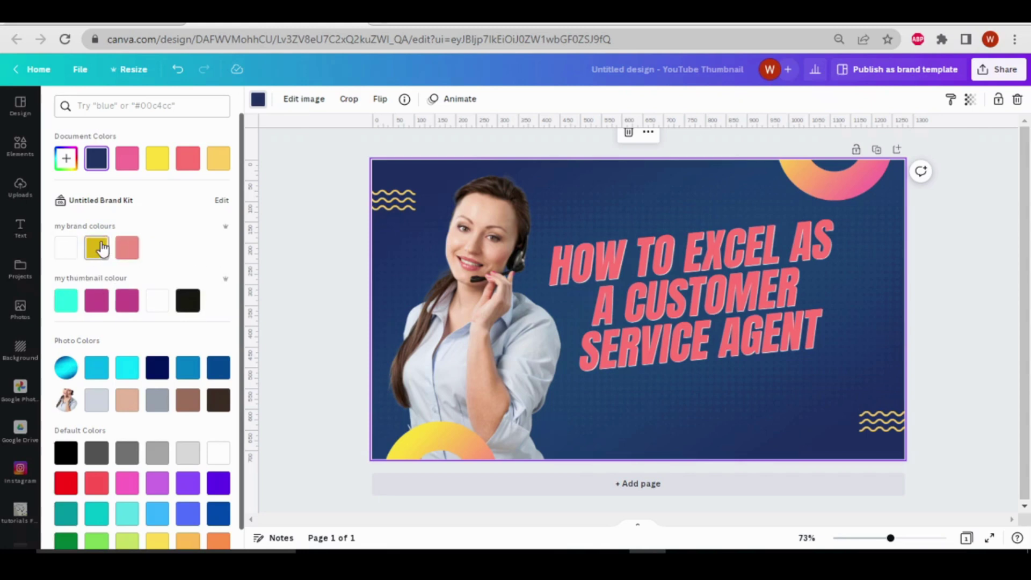
pyautogui.click(261, 103)
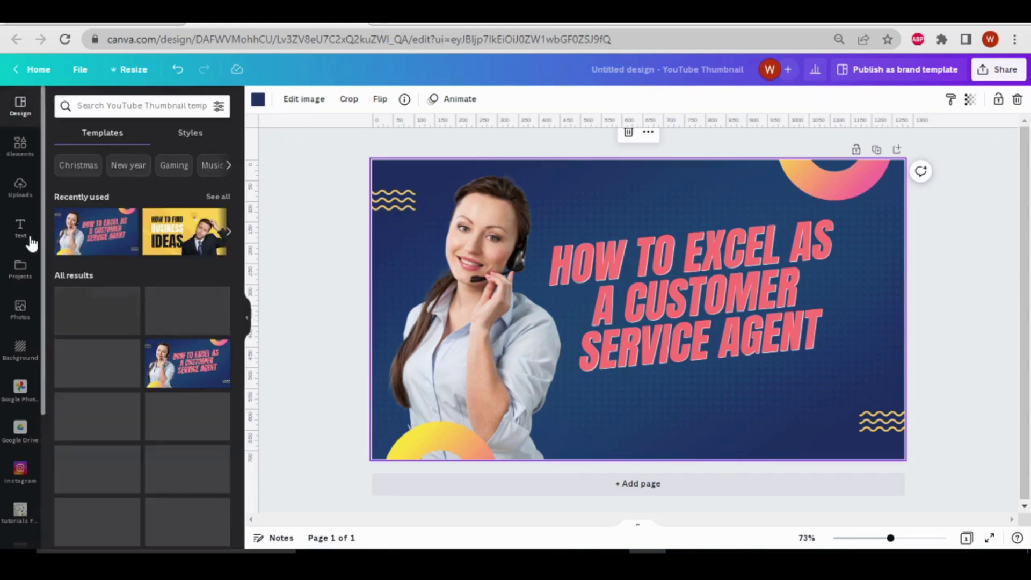
pyautogui.click(21, 237)
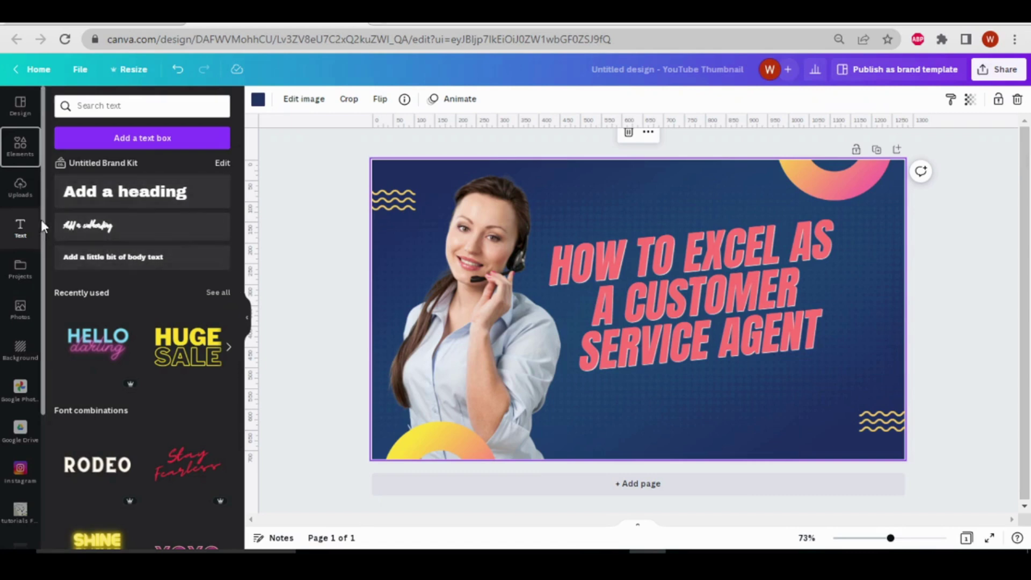
pyautogui.scroll(-2, 102, 252)
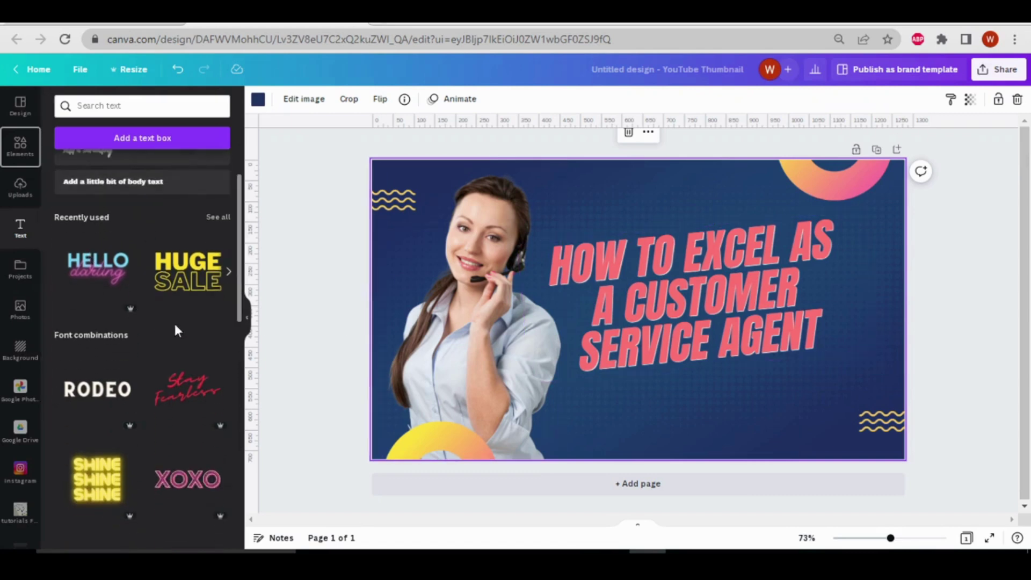
pyautogui.scroll(-5, 162, 343)
pyautogui.scroll(-4, 27, 384)
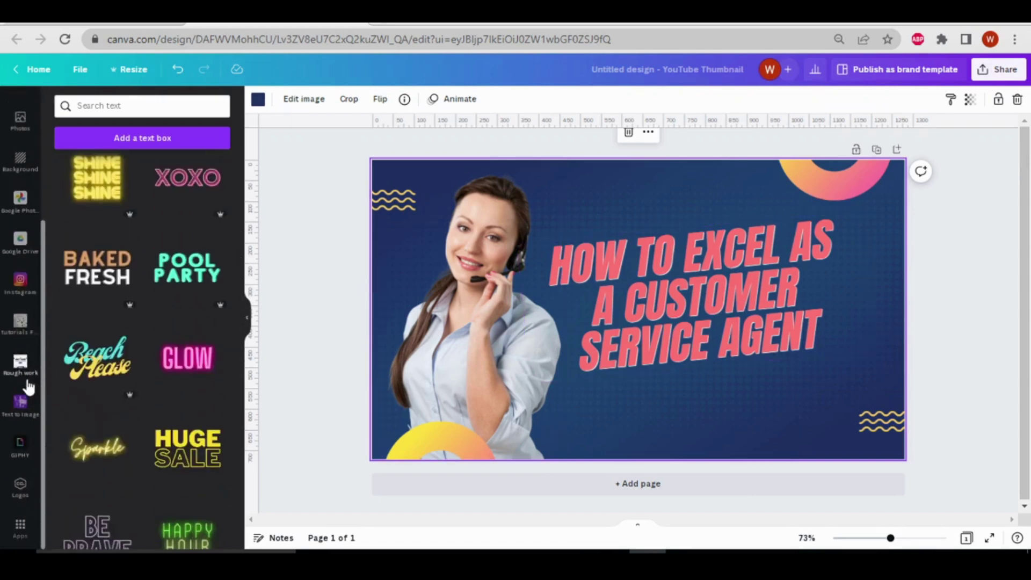
pyautogui.click(21, 486)
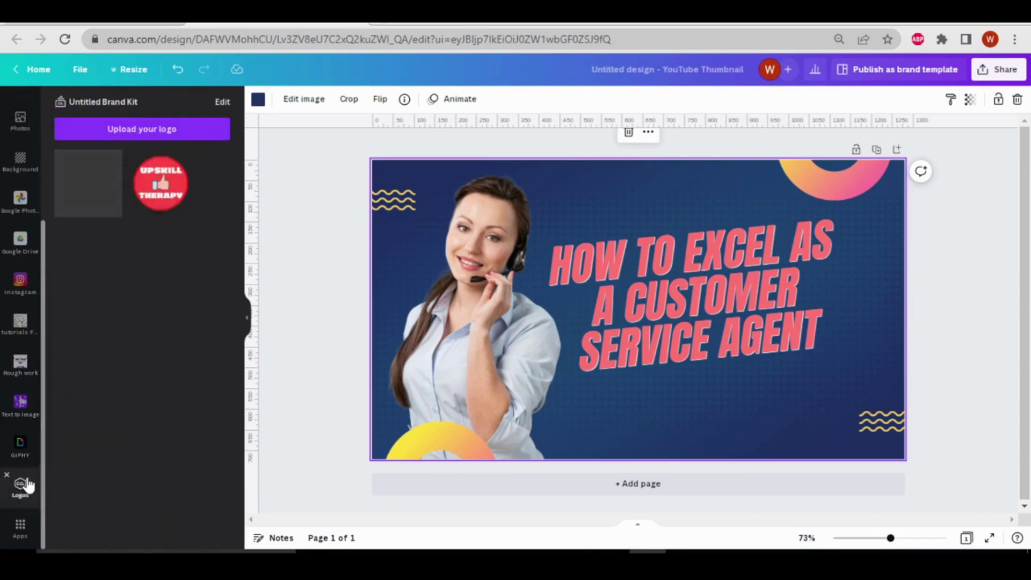